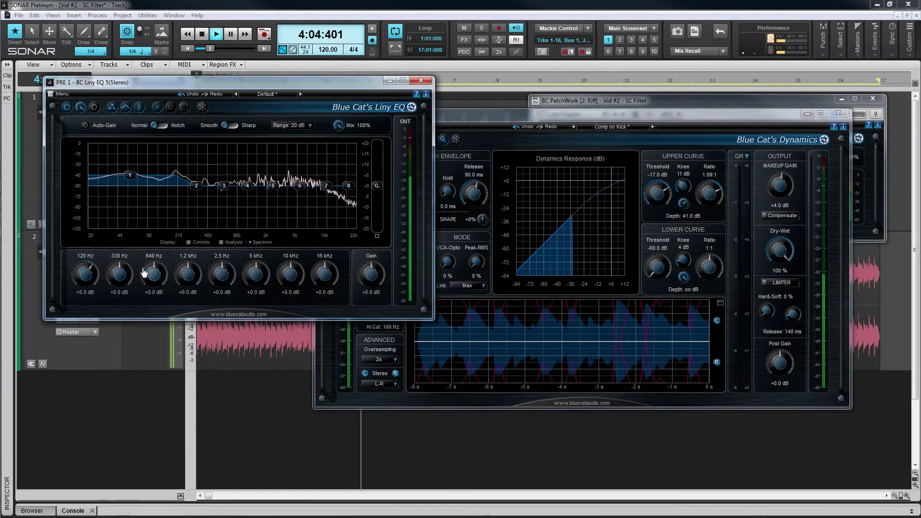
# Cut the Liny EQ 640 Hz, 1.2k, 2.5k, 5k, 10k and 16k bands to -20 dB
pyautogui.moveTo(144, 272); pyautogui.dragTo(205, 298)
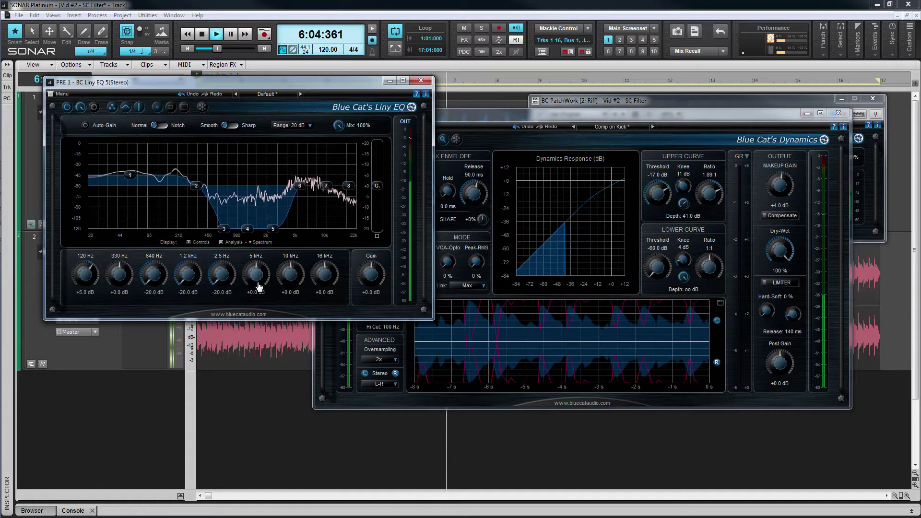
pyautogui.moveTo(258, 286); pyautogui.dragTo(295, 300)
pyautogui.moveTo(324, 274); pyautogui.dragTo(323, 333)
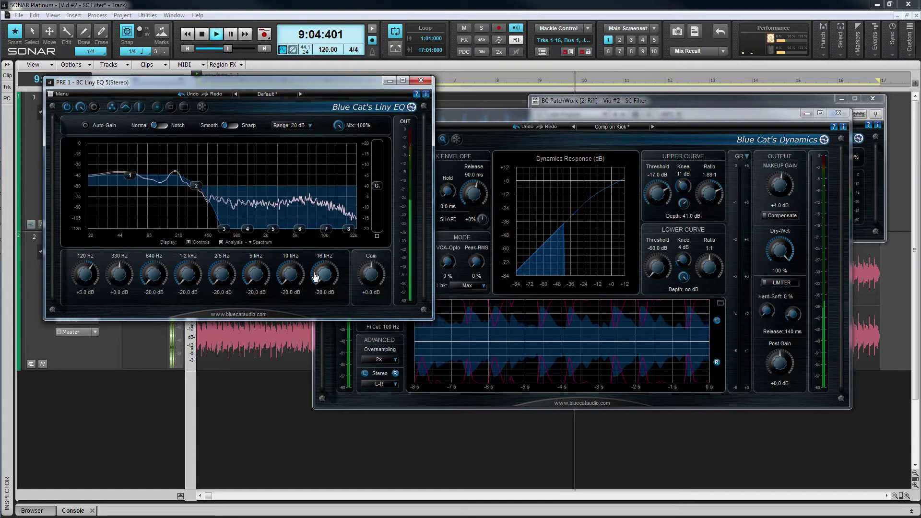
# Raise the Dynamics upper curve threshold to -13 dB
pyautogui.click(520, 114)
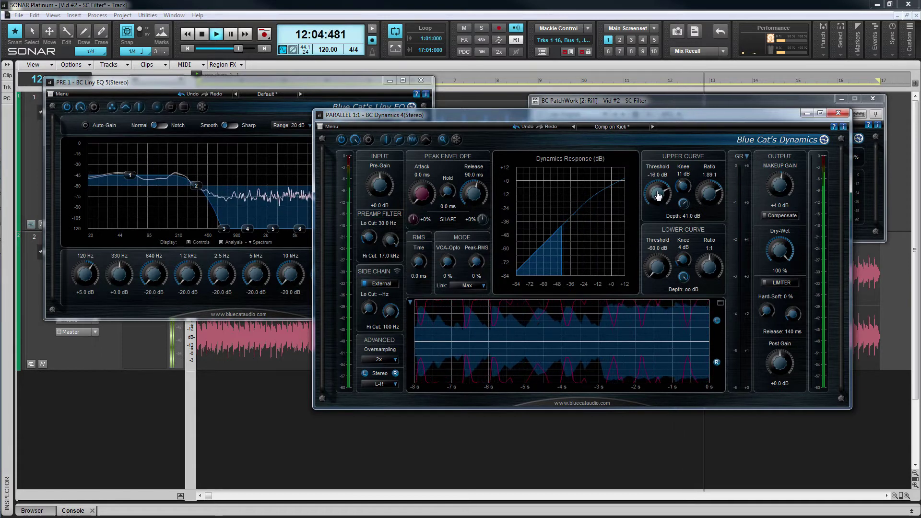
pyautogui.moveTo(658, 197); pyautogui.dragTo(657, 193)
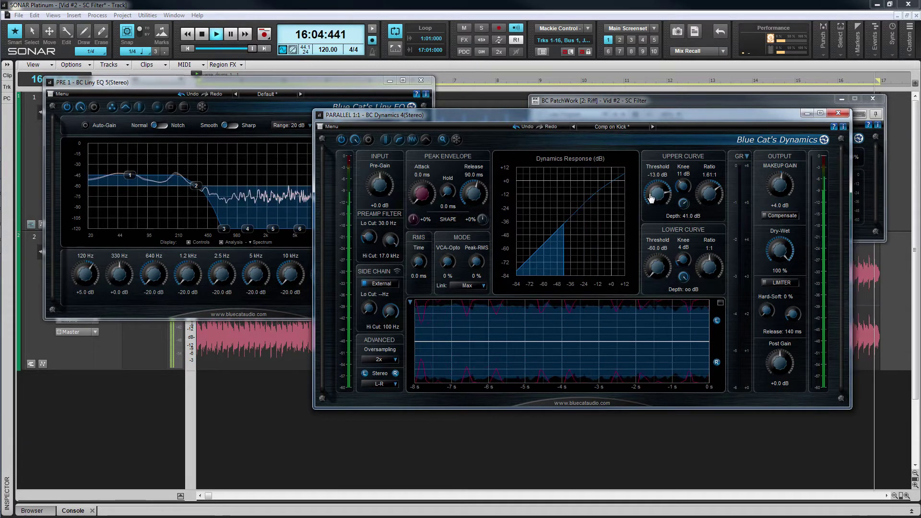
pyautogui.click(144, 289)
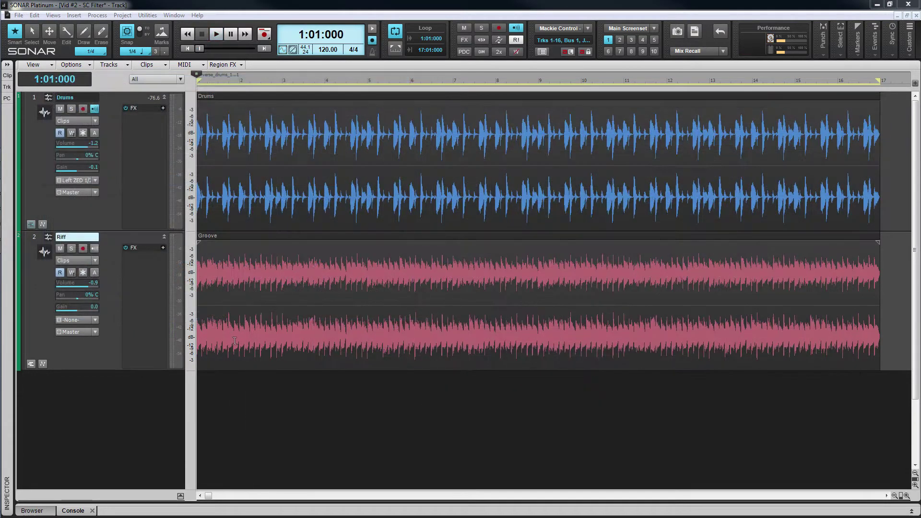
# Insert Blue Cat > BC PatchWork into the Riff track's FX rack and start playback
pyautogui.rightClick(133, 294)
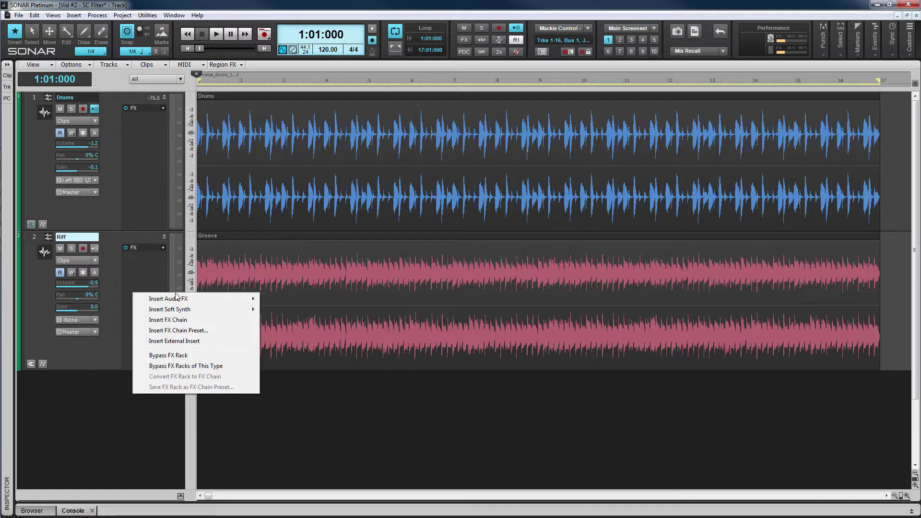
pyautogui.moveTo(184, 301)
pyautogui.moveTo(290, 326)
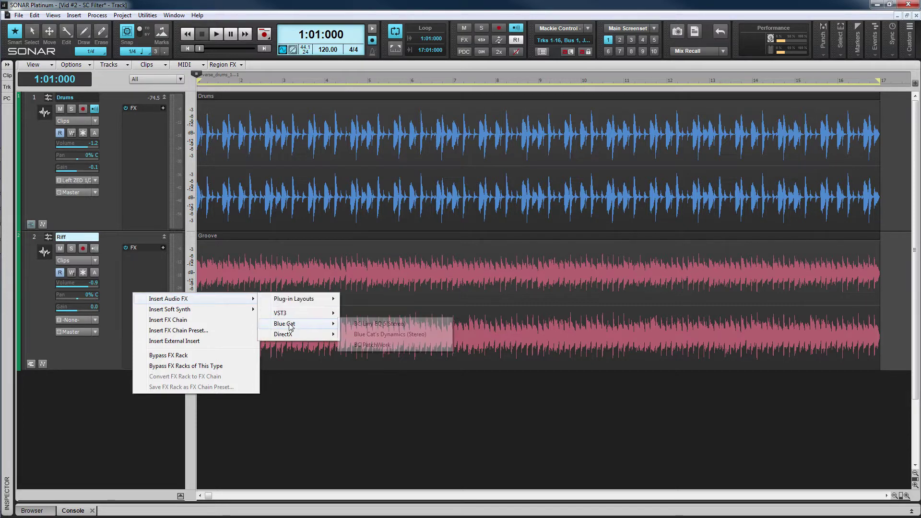
pyautogui.click(372, 345)
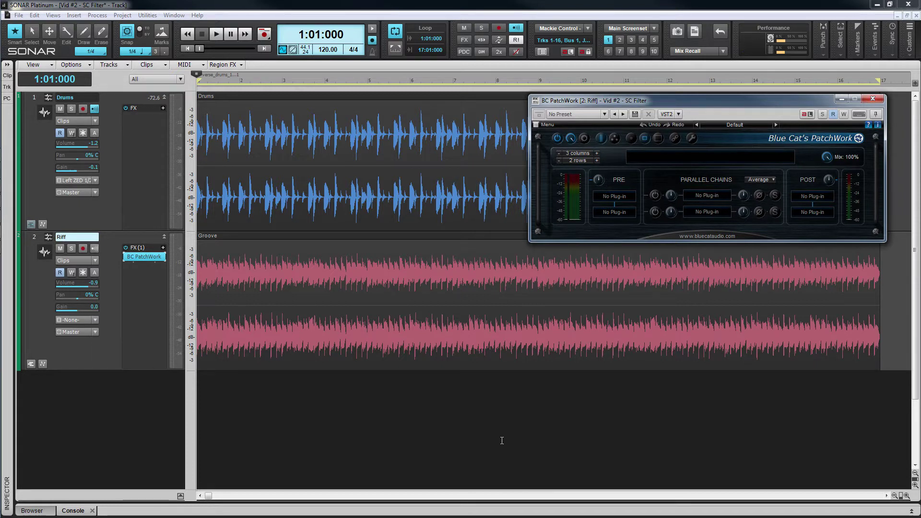
pyautogui.press('space')
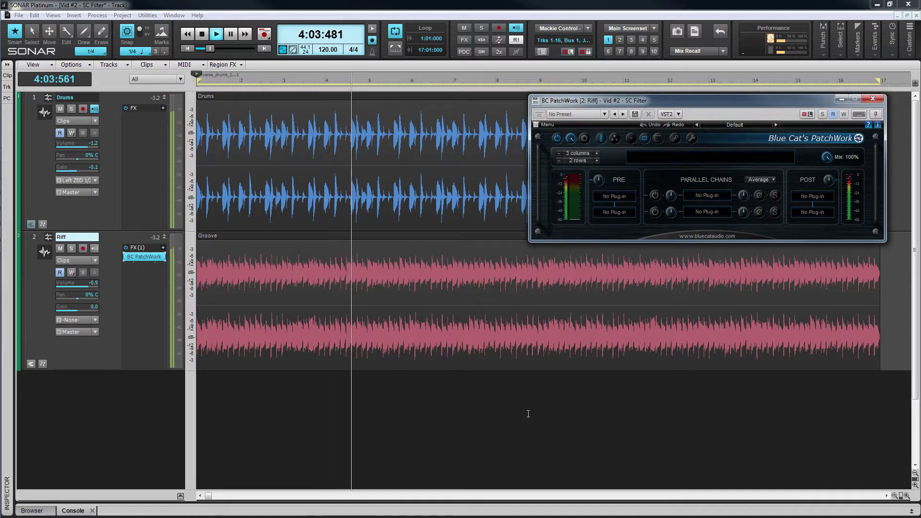
pyautogui.rightClick(82, 207)
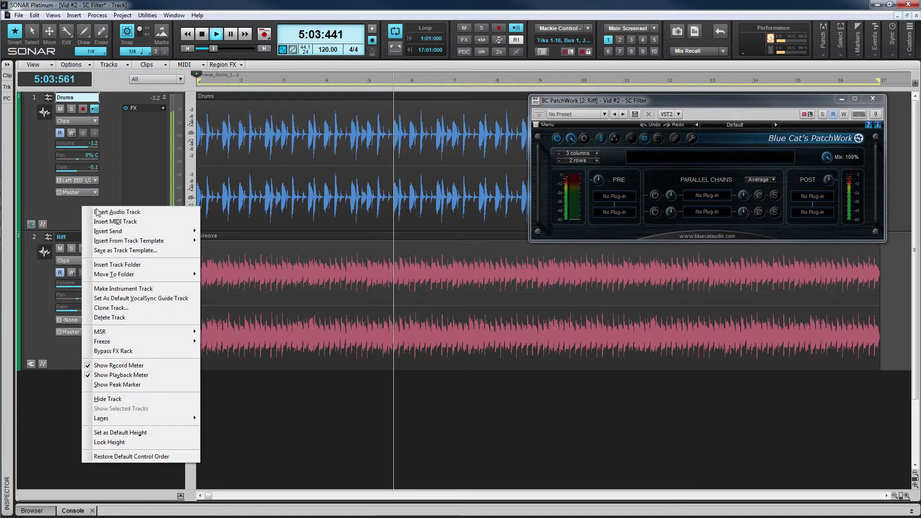
# Add an Insert Send from Drums to BC PatchWork (Input 2) on Riff
pyautogui.moveTo(121, 233)
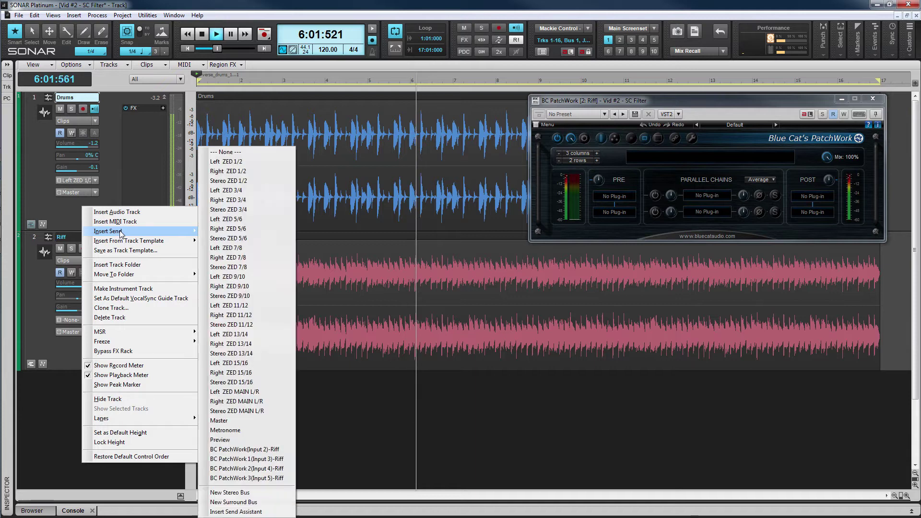
pyautogui.click(264, 450)
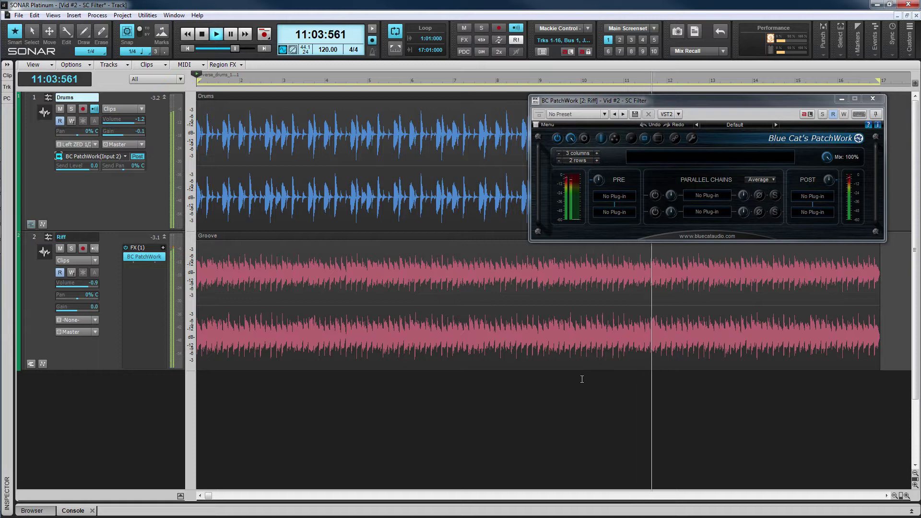
# Load BC Liny EQ 5 VST(Stereo).dll from the Blue Cat folder into PatchWork's PRE slot
pyautogui.click(612, 200)
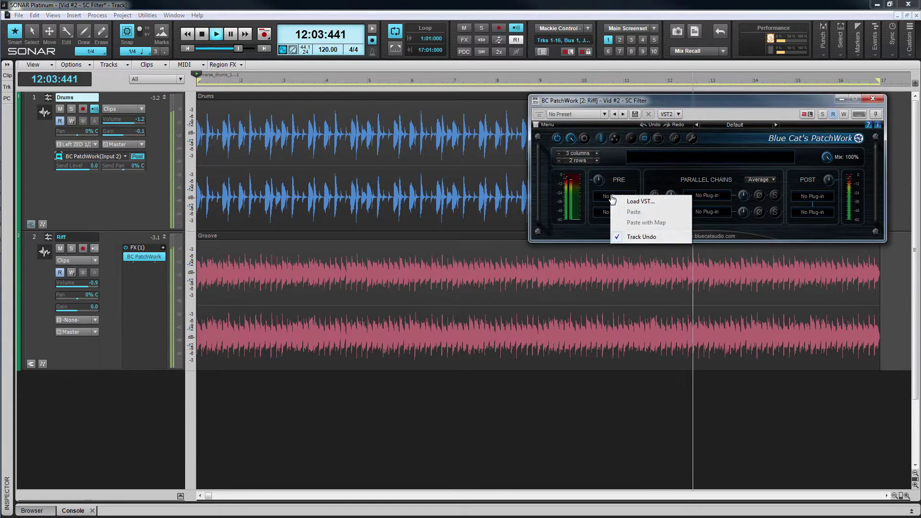
pyautogui.click(632, 201)
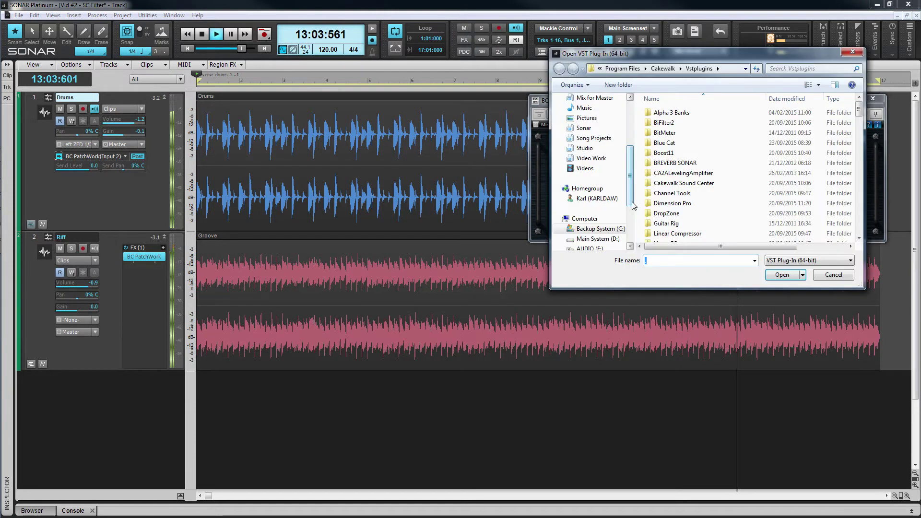
pyautogui.doubleClick(667, 144)
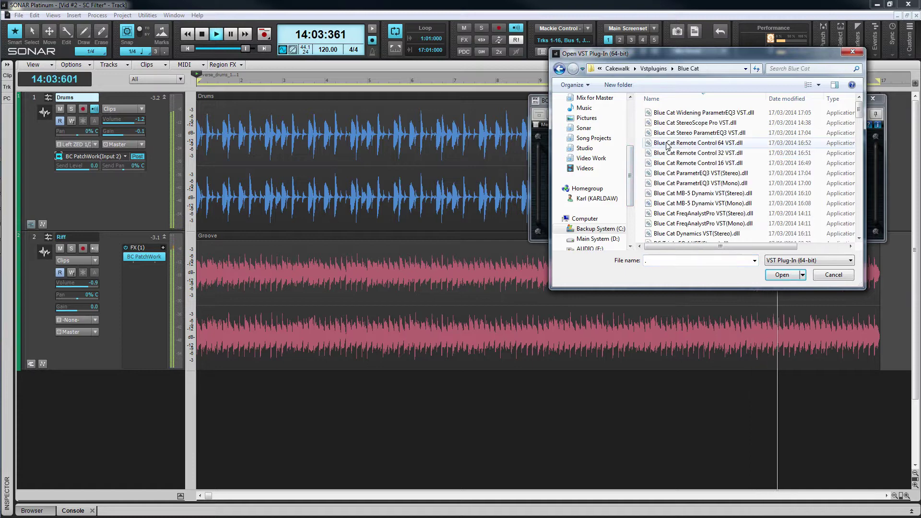
pyautogui.scroll(-5, 862, 215)
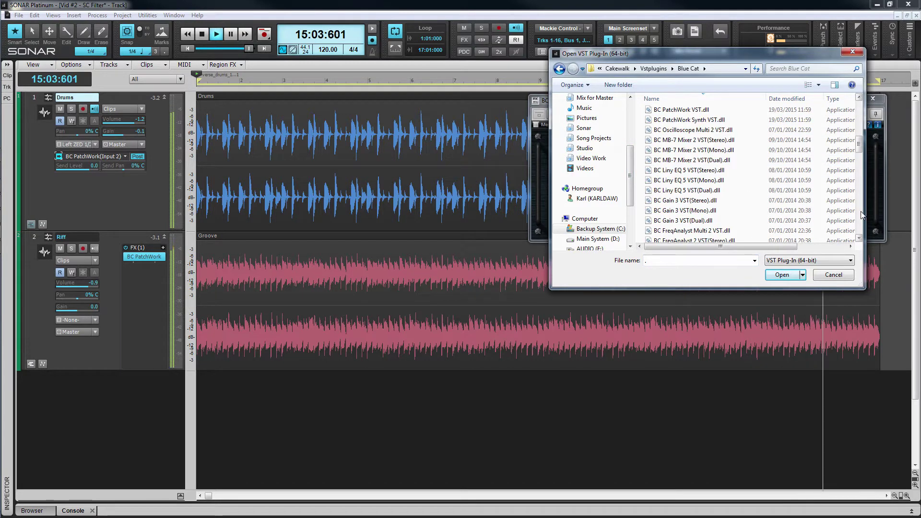
pyautogui.click(690, 174)
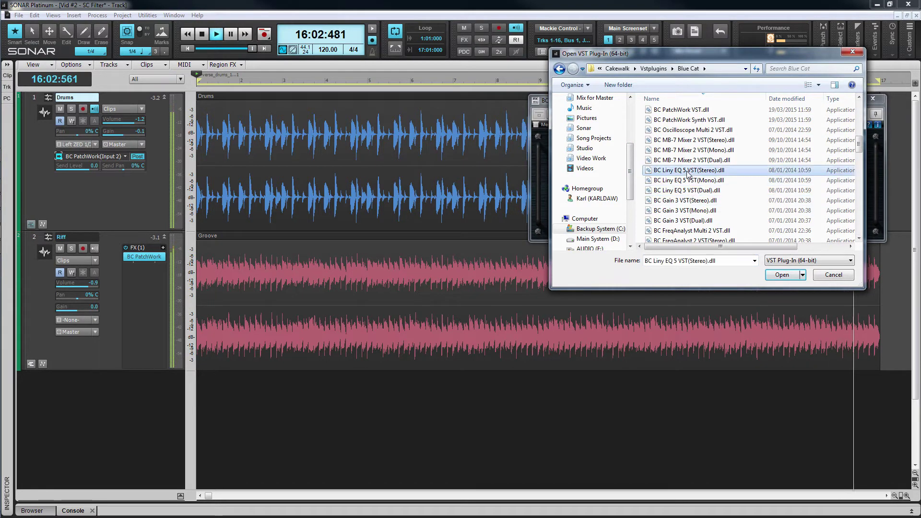
pyautogui.click(783, 274)
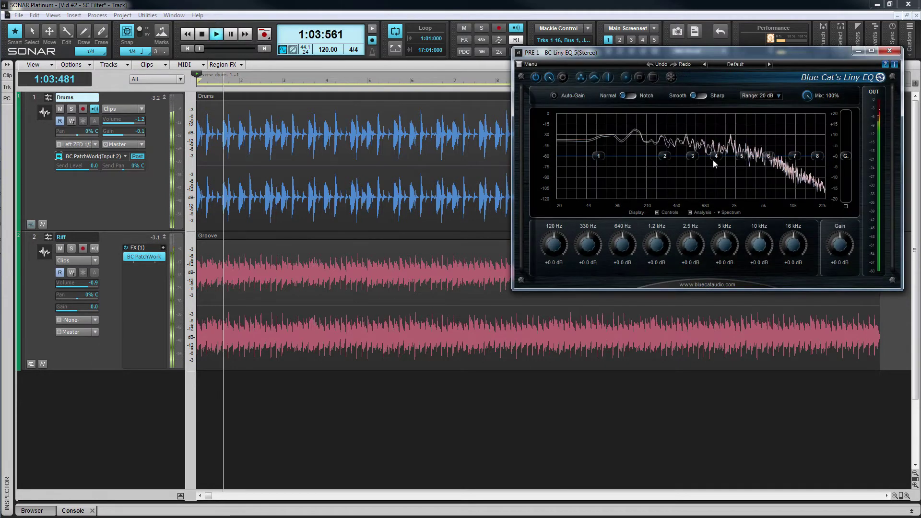
# Try a +16 dB boost on the Liny EQ 120 Hz band, then reset it to 0 dB
pyautogui.moveTo(660, 52); pyautogui.dragTo(307, 64)
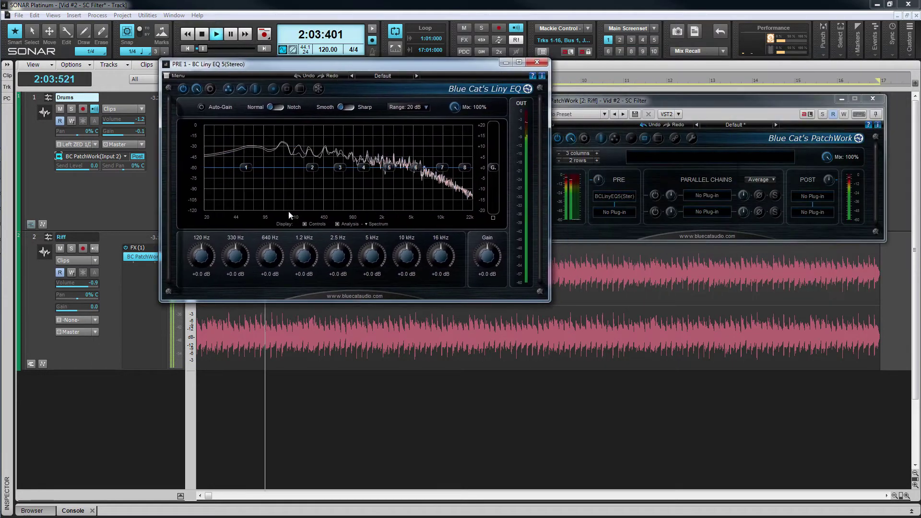
pyautogui.moveTo(201, 256)
pyautogui.mouseDown()
pyautogui.moveTo(197, 232)
pyautogui.moveTo(202, 294)
pyautogui.moveTo(200, 257)
pyautogui.mouseUp()
pyautogui.press('space')
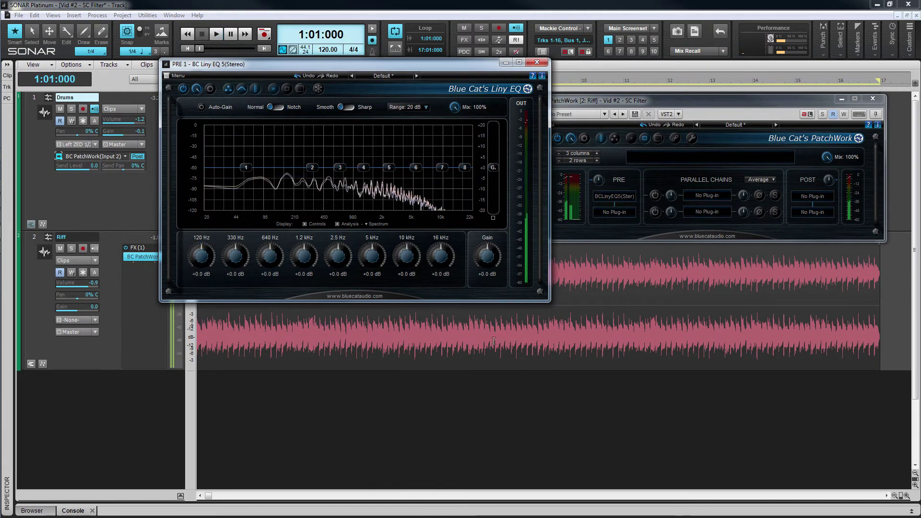
pyautogui.click(711, 198)
# Load BC Dynamics 4 VST(Stereo).dll into PatchWork's first parallel slot
pyautogui.click(732, 206)
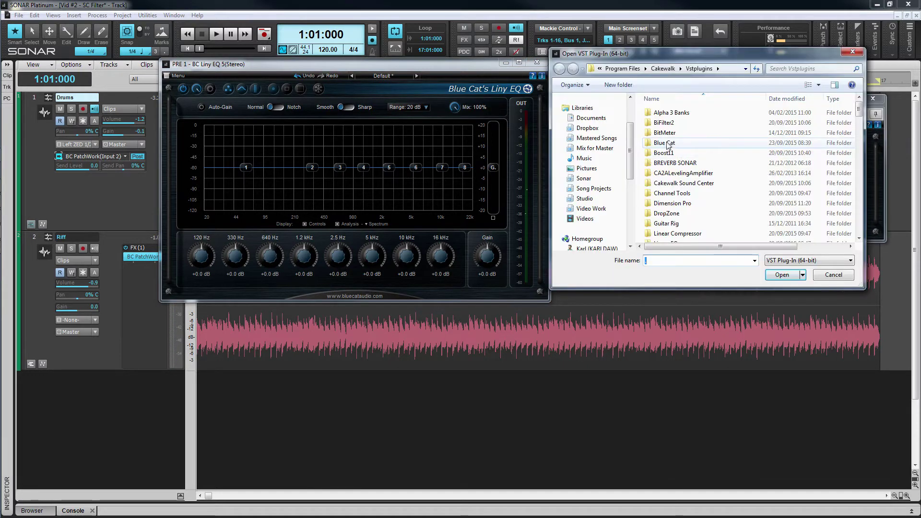
pyautogui.scroll(-6, 859, 230)
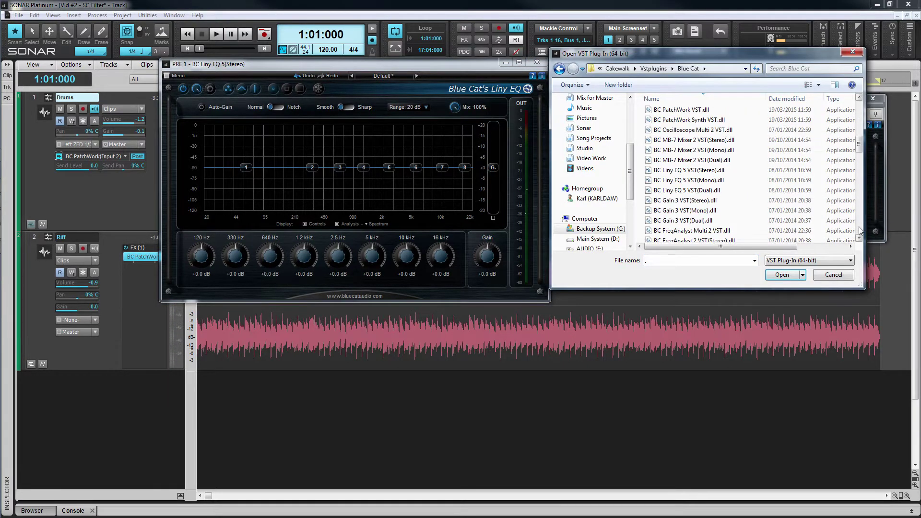
pyautogui.scroll(-4, 859, 230)
pyautogui.click(695, 150)
pyautogui.click(781, 275)
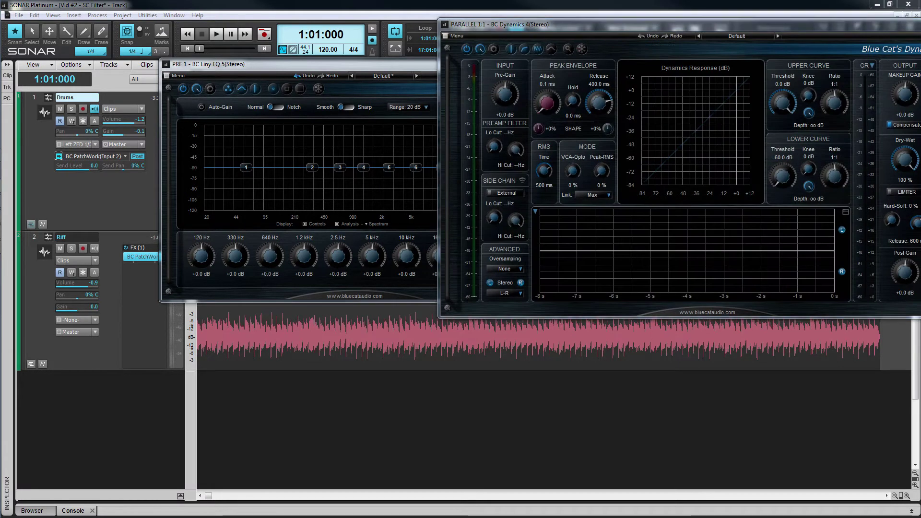
# Apply the Comp on Kick preset and audition the side chain during playback
pyautogui.click(739, 37)
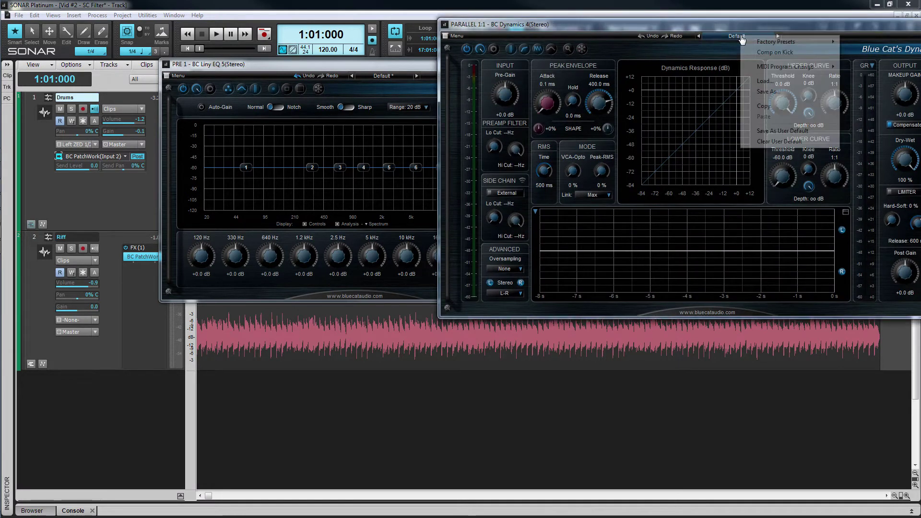
pyautogui.click(757, 53)
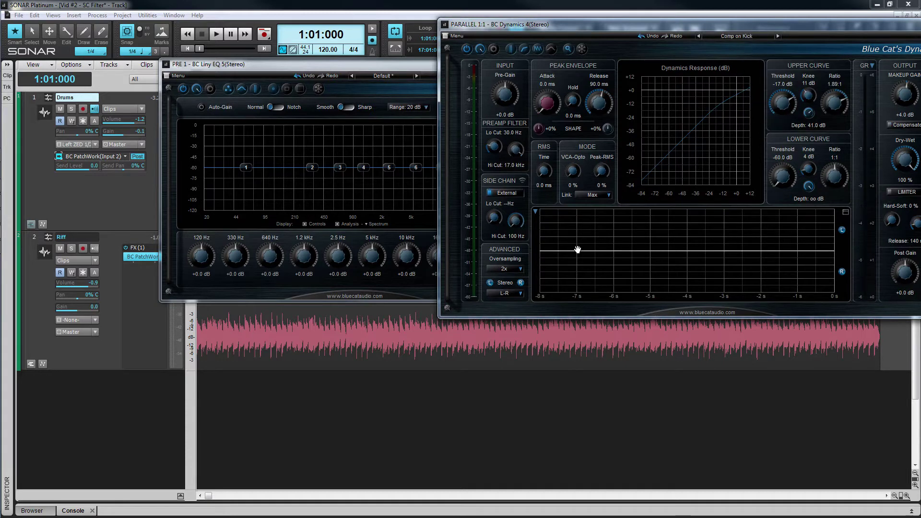
pyautogui.press('space')
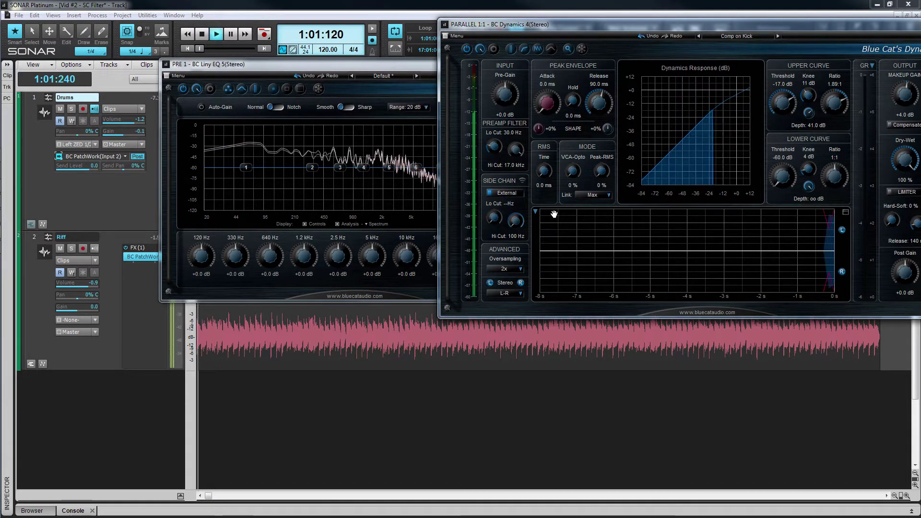
pyautogui.click(523, 183)
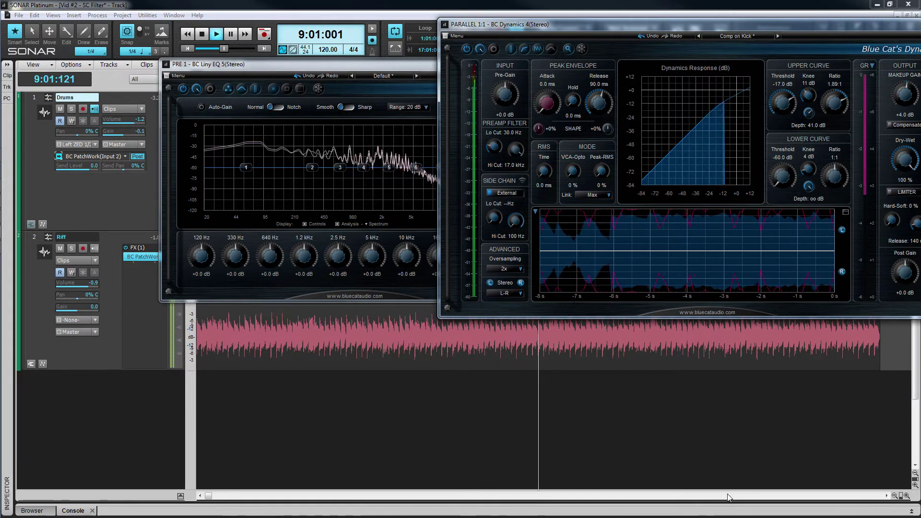
pyautogui.press('space')
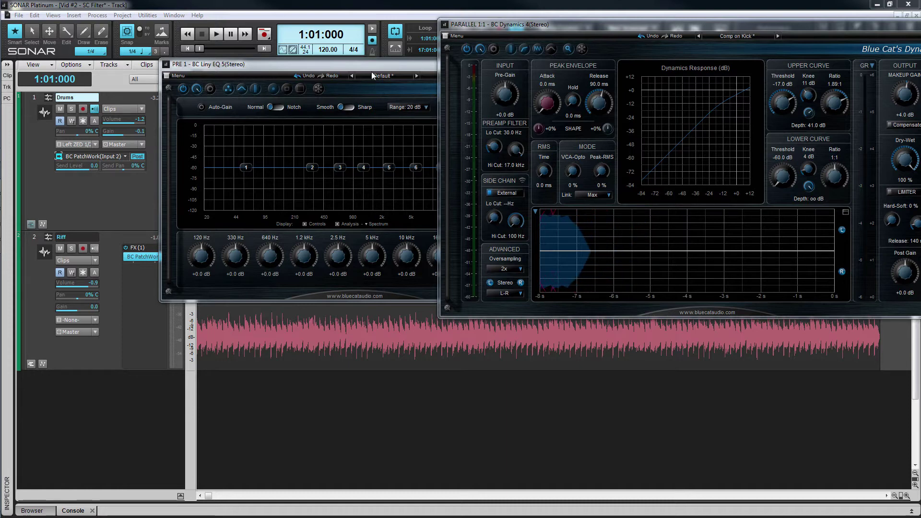
# In the PRE Liny EQ's Audio I/O settings, set 2 inputs and 2 outputs
pyautogui.moveTo(368, 62); pyautogui.dragTo(253, 82)
pyautogui.moveTo(695, 25); pyautogui.dragTo(584, 222)
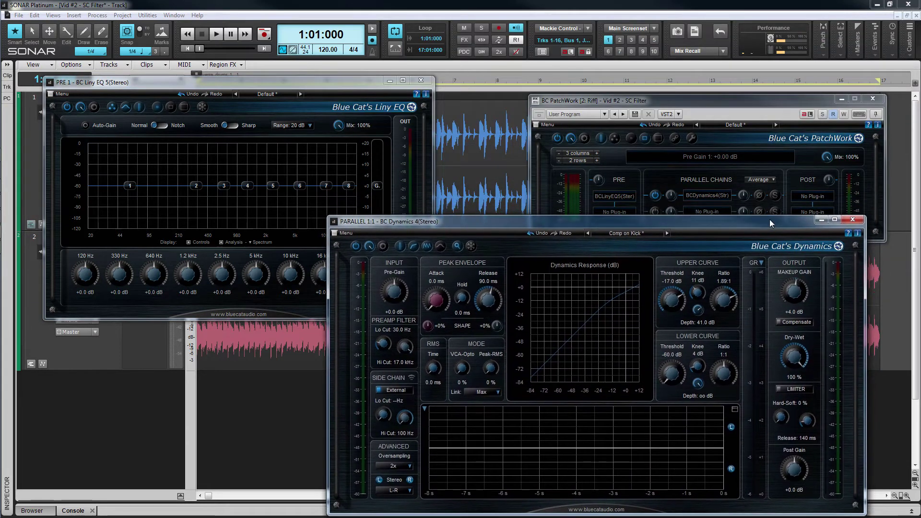
pyautogui.rightClick(621, 202)
pyautogui.click(658, 352)
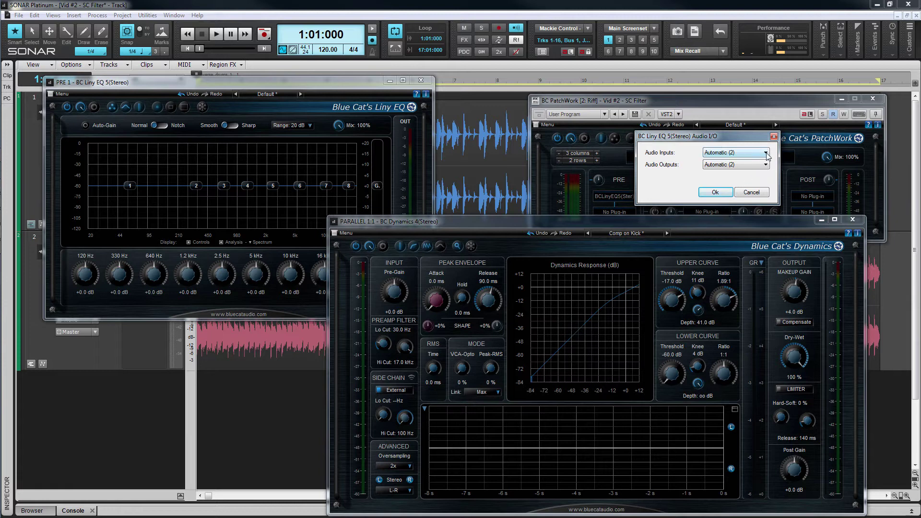
pyautogui.click(766, 153)
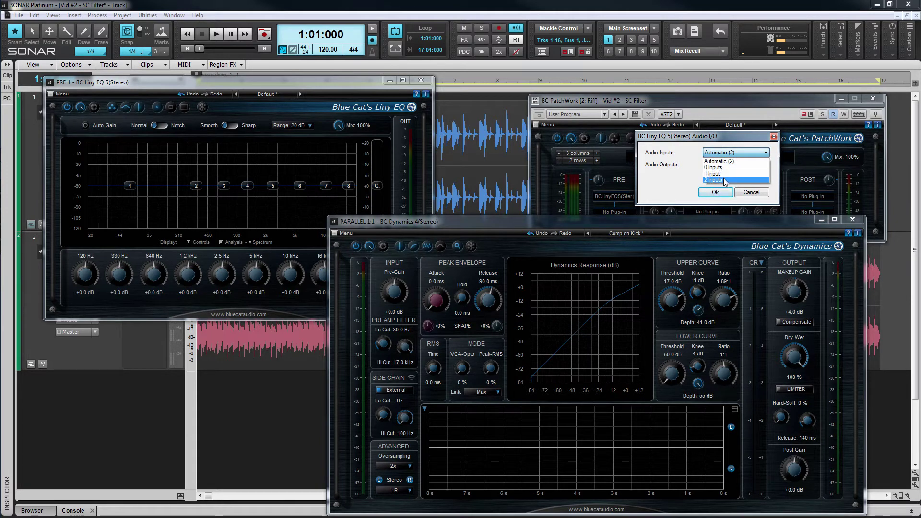
pyautogui.click(726, 180)
pyautogui.click(766, 165)
pyautogui.click(746, 193)
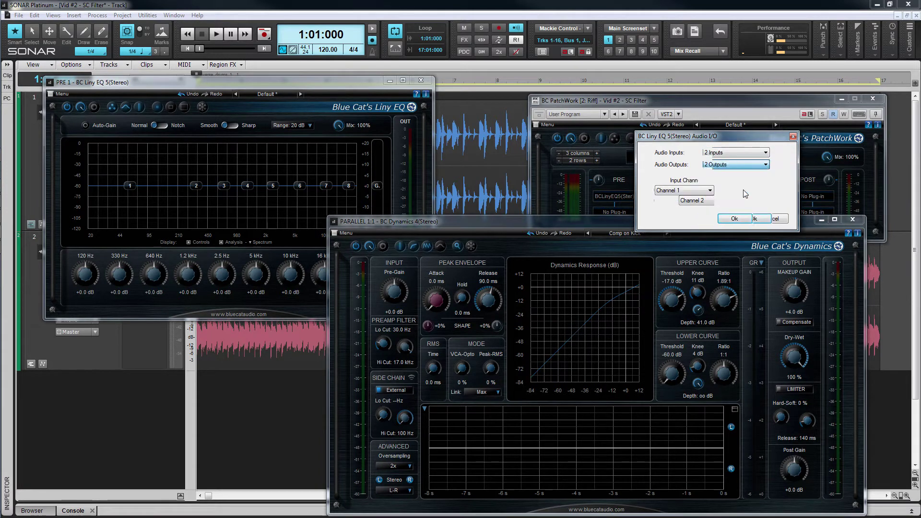
# Route the Liny EQ inputs and outputs to channels 3 and 4 and confirm
pyautogui.click(711, 191)
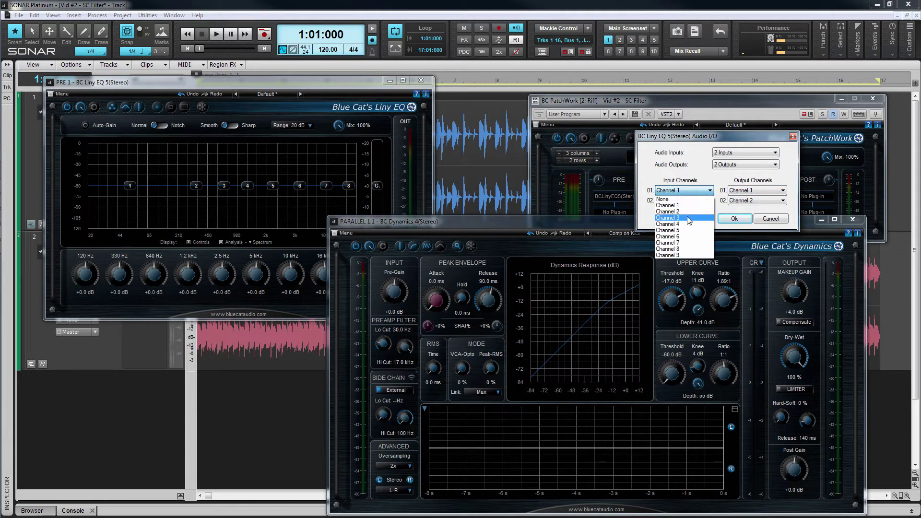
pyautogui.click(697, 201)
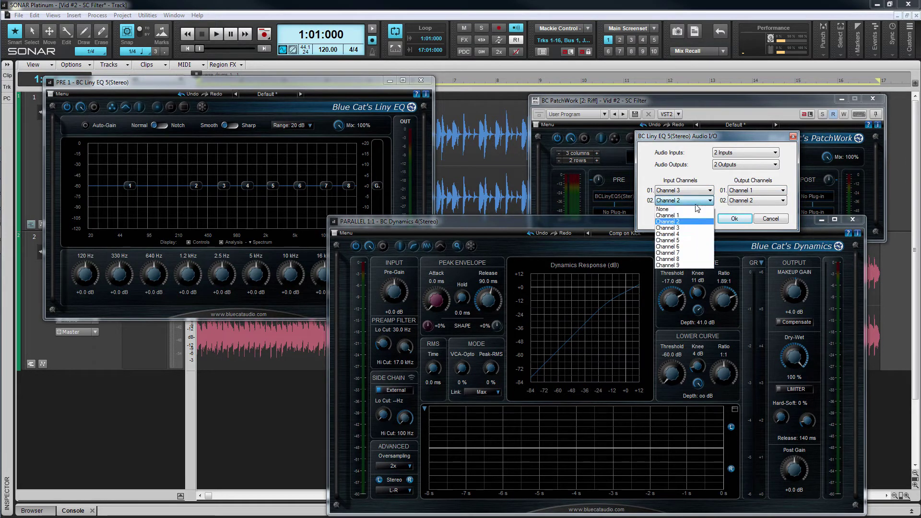
pyautogui.click(689, 235)
pyautogui.click(784, 192)
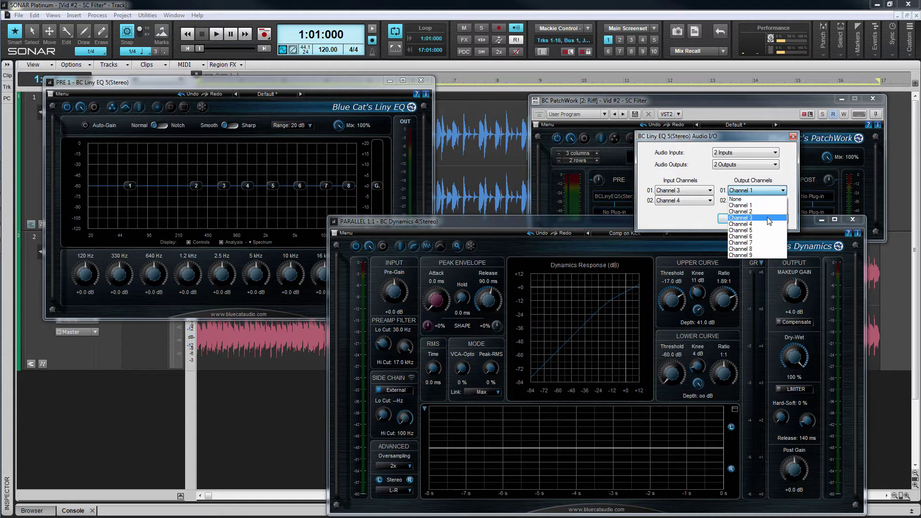
pyautogui.click(769, 218)
pyautogui.click(783, 202)
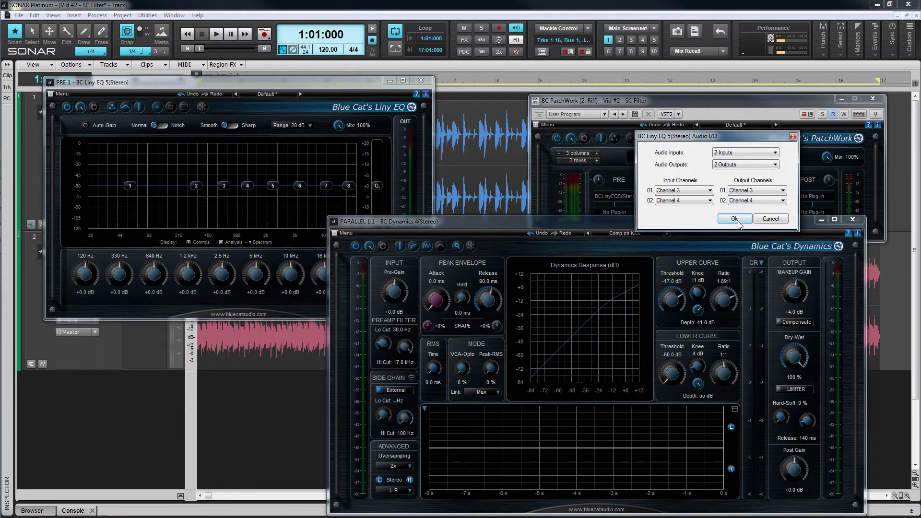
pyautogui.click(734, 218)
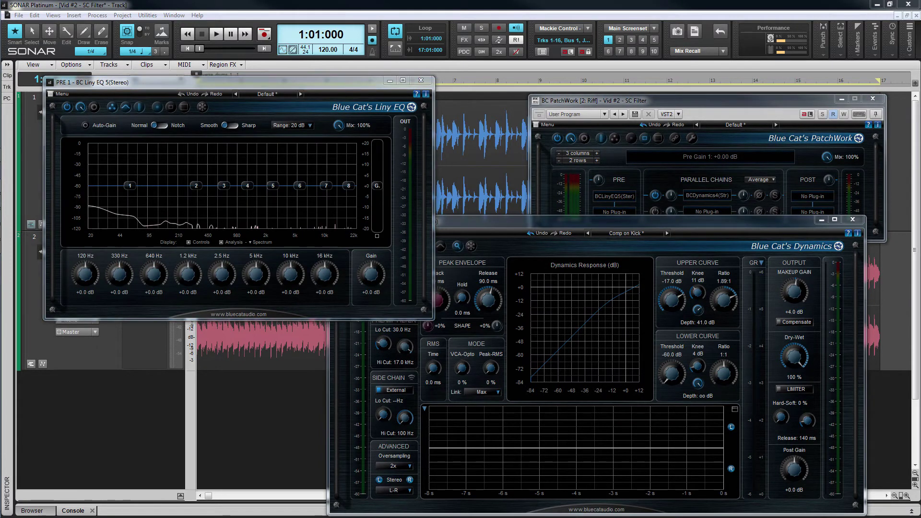
# During playback, boost the side-chain Liny EQ 120 Hz band by +5 dB
pyautogui.press('space')
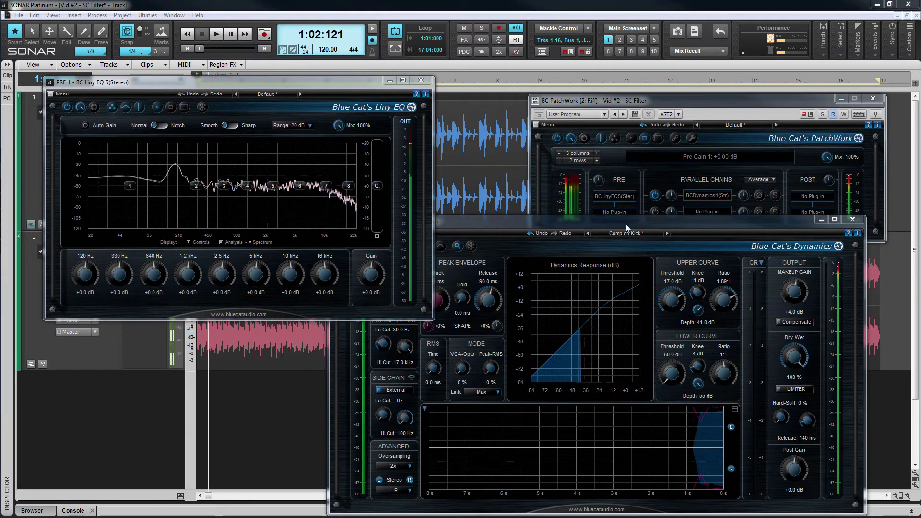
pyautogui.moveTo(85, 274); pyautogui.dragTo(106, 272)
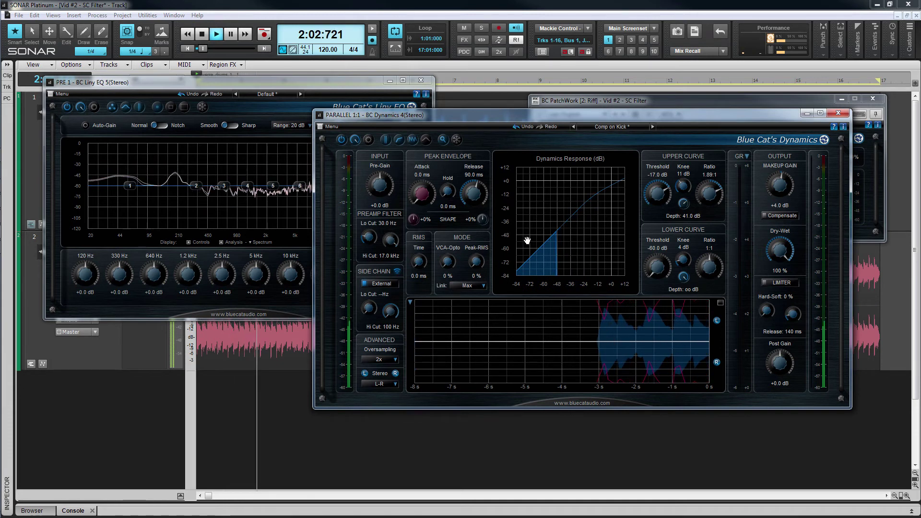
pyautogui.moveTo(89, 263)
pyautogui.mouseDown()
pyautogui.moveTo(84, 254)
pyautogui.moveTo(85, 272)
pyautogui.mouseUp()
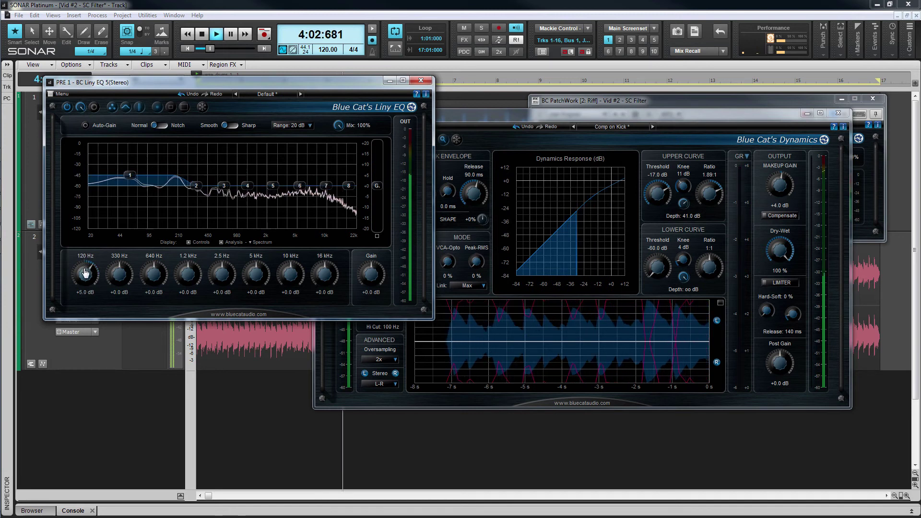
# Cut the 640 Hz, 1.2k, 2.5k, 5k, 10k and 16k bands to -20 dB
pyautogui.moveTo(154, 274); pyautogui.dragTo(230, 321)
pyautogui.moveTo(249, 284); pyautogui.dragTo(261, 323)
pyautogui.moveTo(293, 288); pyautogui.dragTo(303, 329)
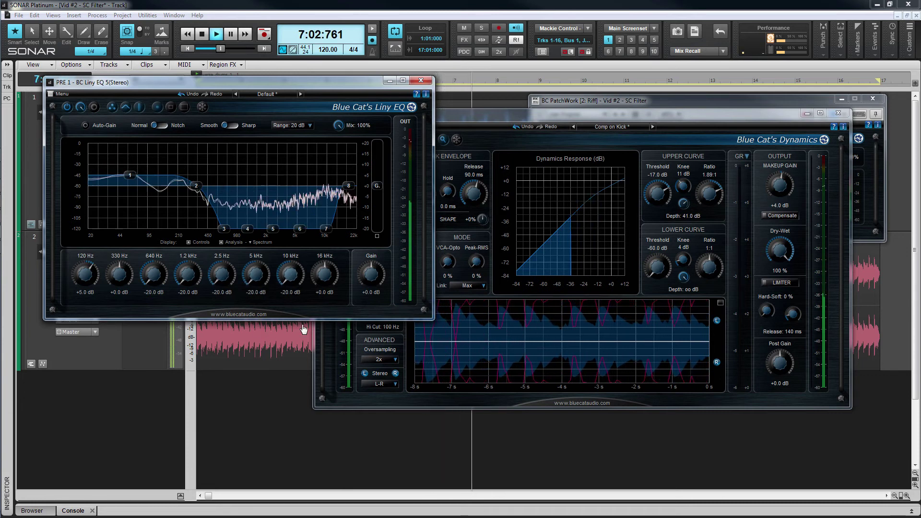
pyautogui.moveTo(325, 275); pyautogui.dragTo(324, 312)
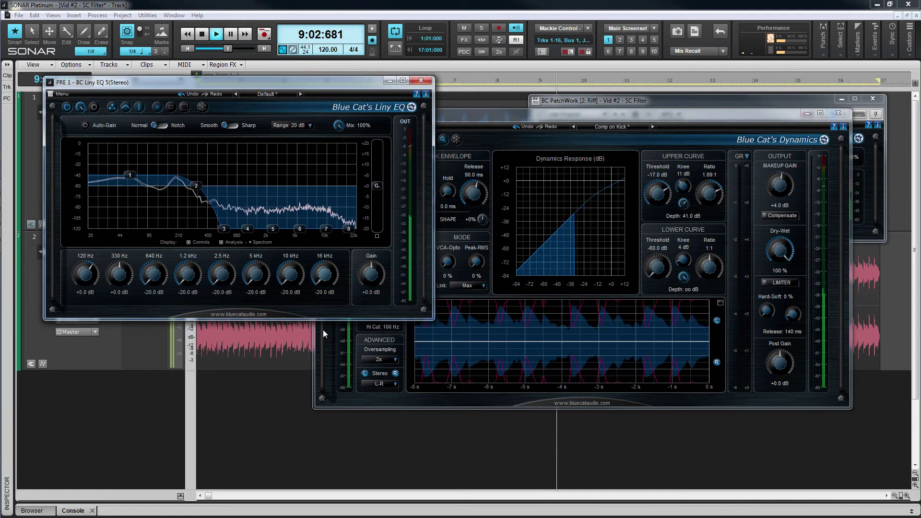
pyautogui.click(520, 115)
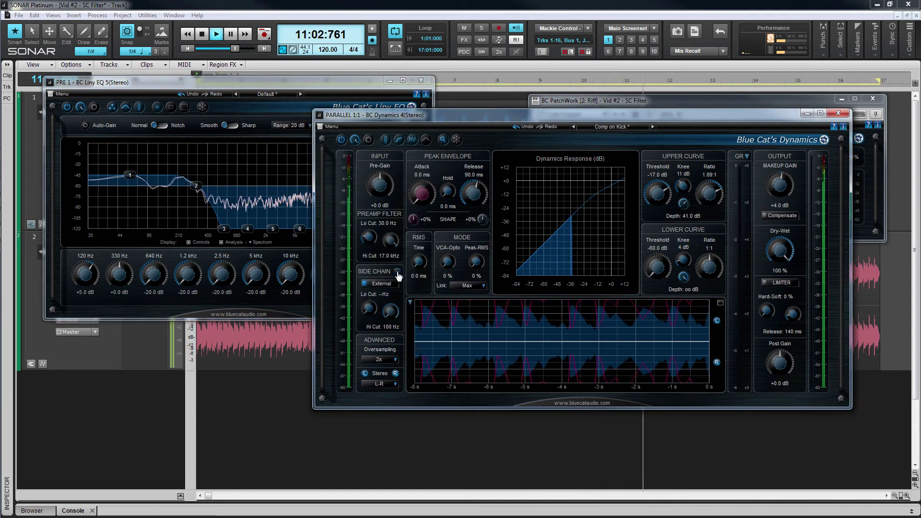